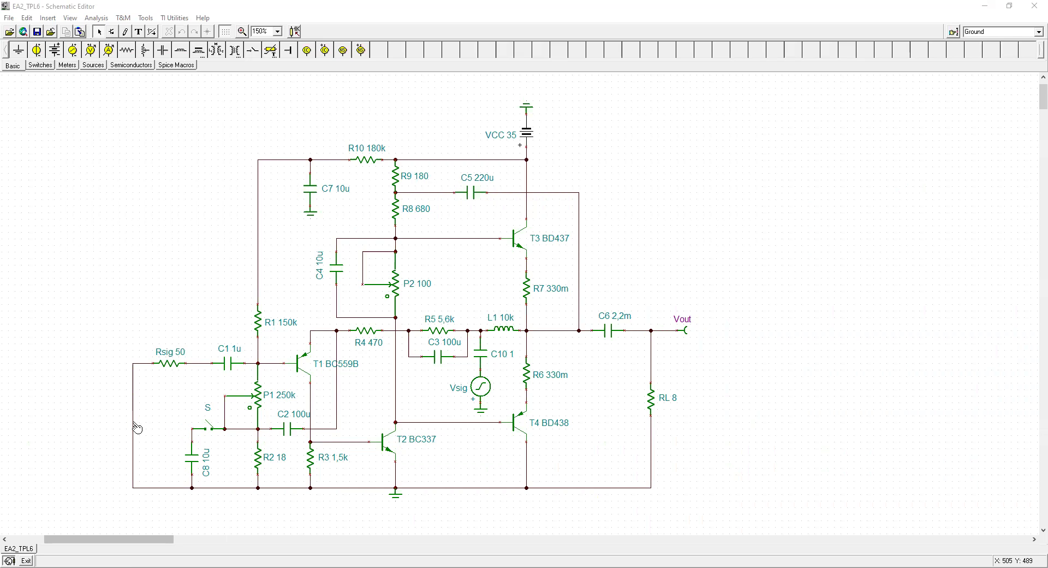
# Relabel the voltage generator Vsig as Vtest
pyautogui.doubleClick(459, 389)
pyautogui.write('Vtest')
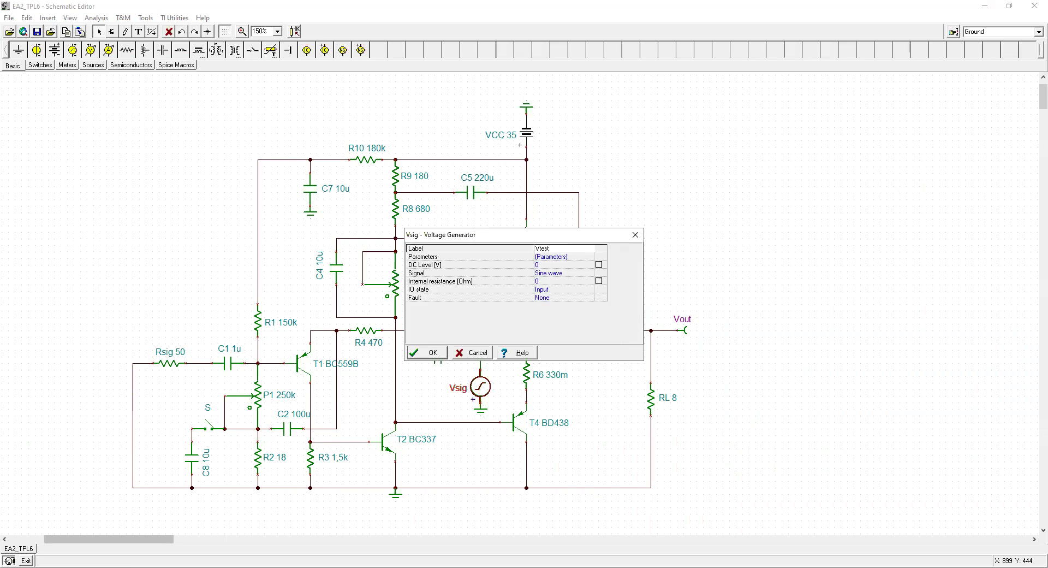
pyautogui.click(430, 353)
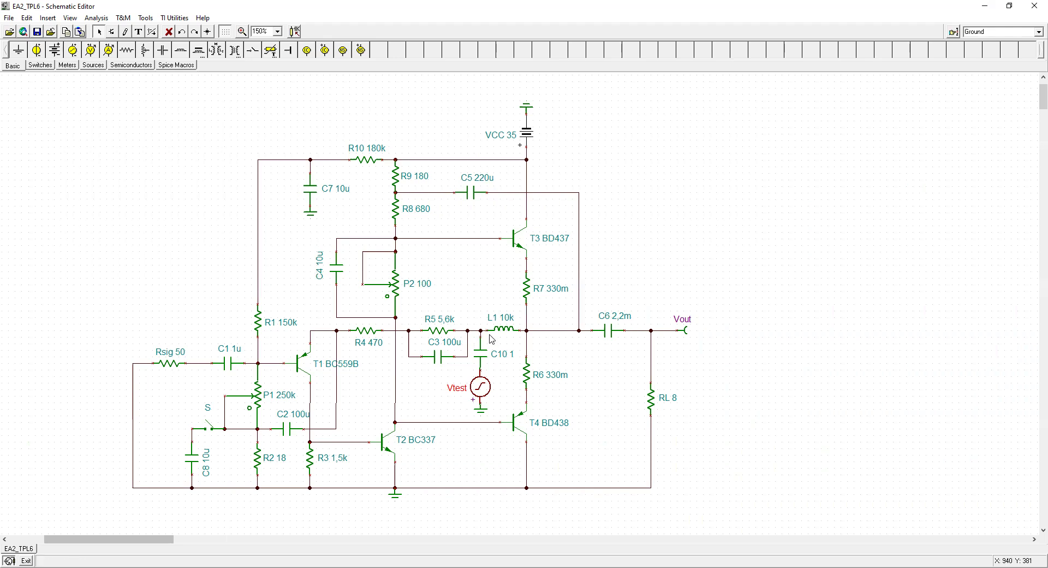
# Run an AC transfer characteristic from 1 Hz to 1 GHz with amplitude and phase, and place the plot window beside the schematic
pyautogui.click(516, 326)
pyautogui.click(96, 17)
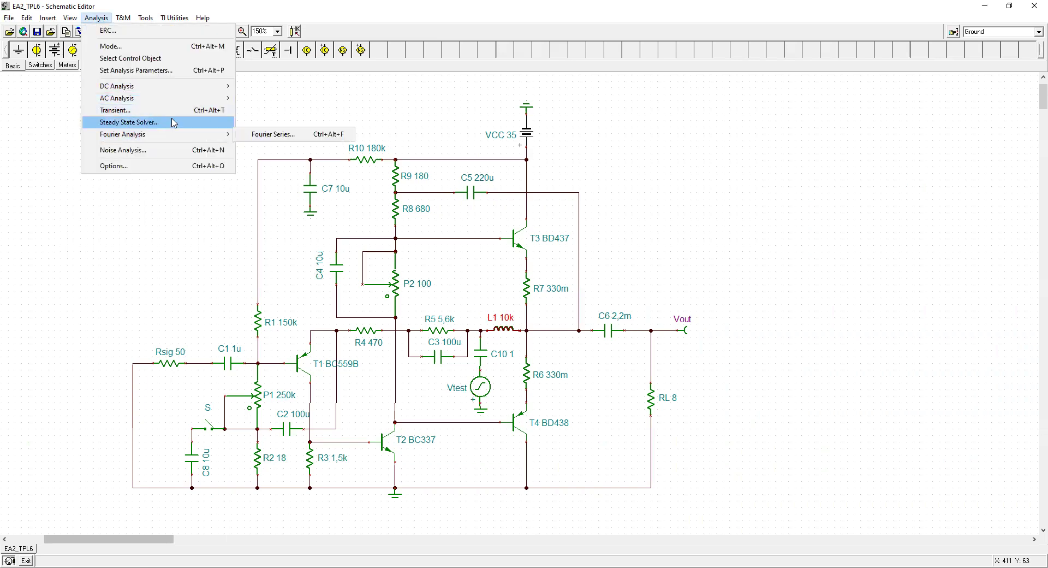
pyautogui.moveTo(198, 103)
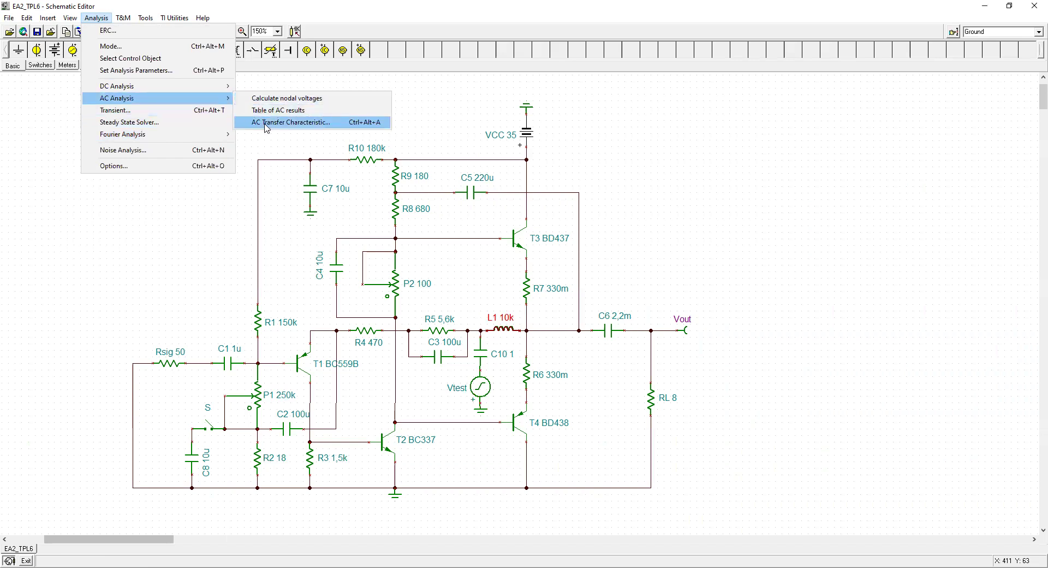
pyautogui.click(292, 122)
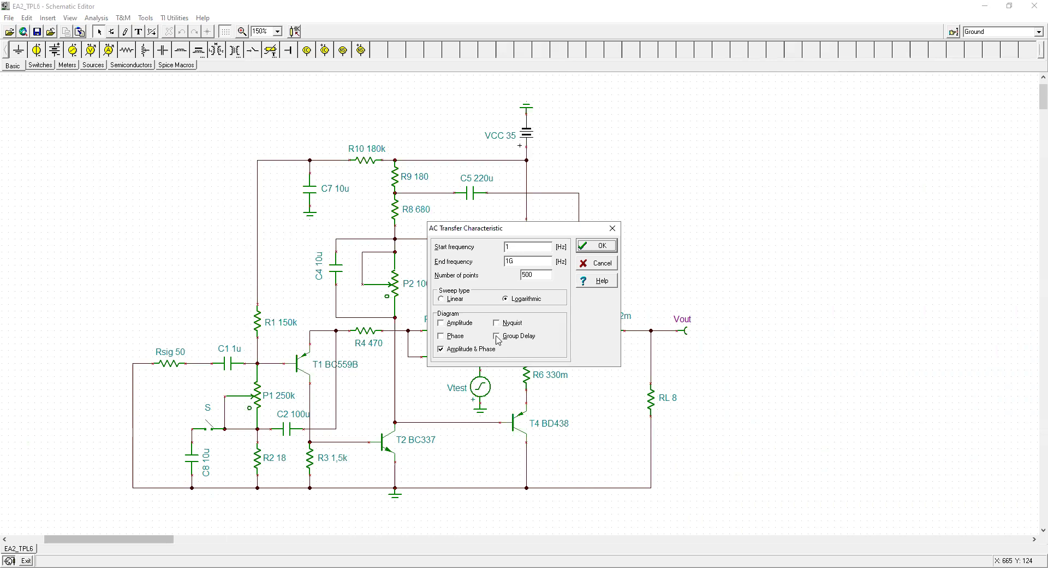
pyautogui.click(598, 249)
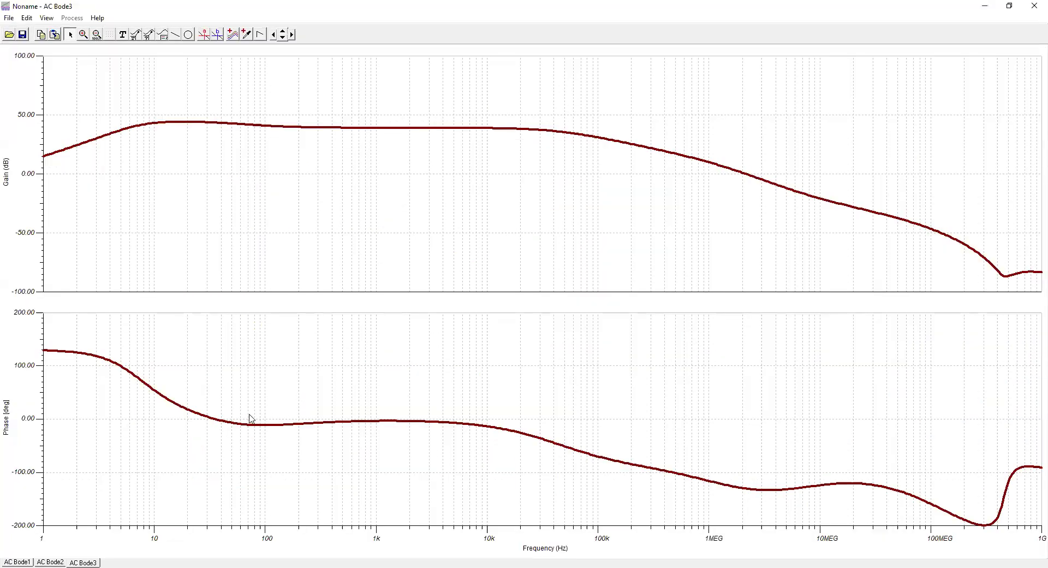
pyautogui.click(1011, 5)
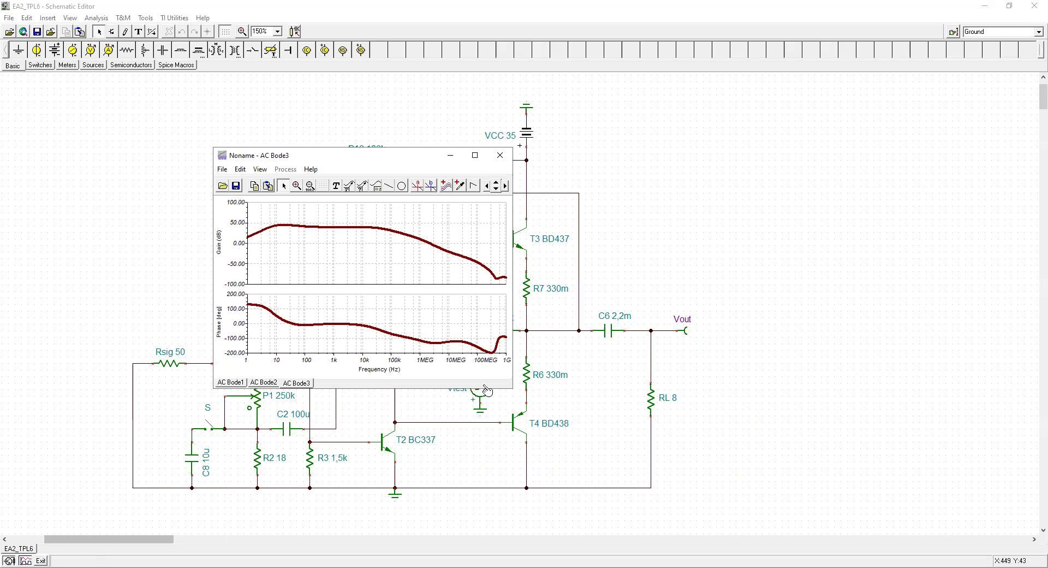
pyautogui.moveTo(418, 158); pyautogui.dragTo(800, 126)
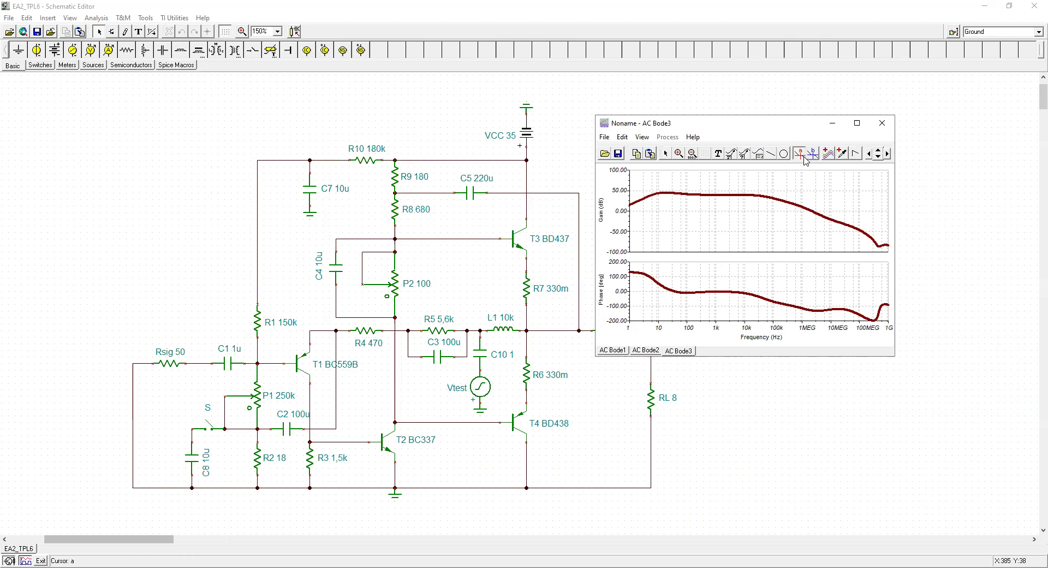
# Enlarge the Bode plot, put cursor a at 0 dB on the gain curve and cursor b at the same frequency on the phase curve
pyautogui.click(858, 123)
pyautogui.click(204, 35)
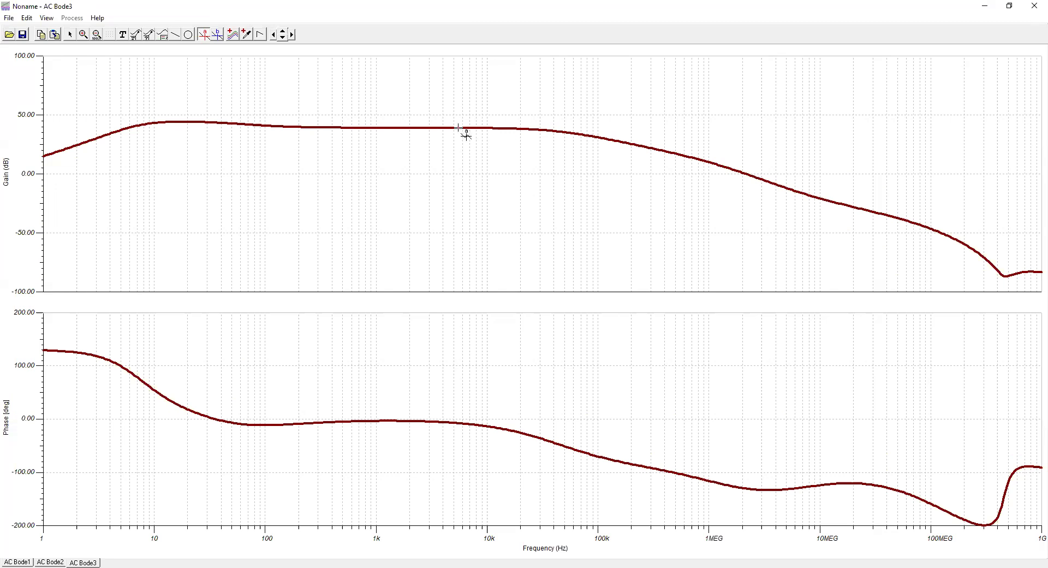
pyautogui.click(457, 44)
pyautogui.moveTo(457, 44); pyautogui.dragTo(666, 86)
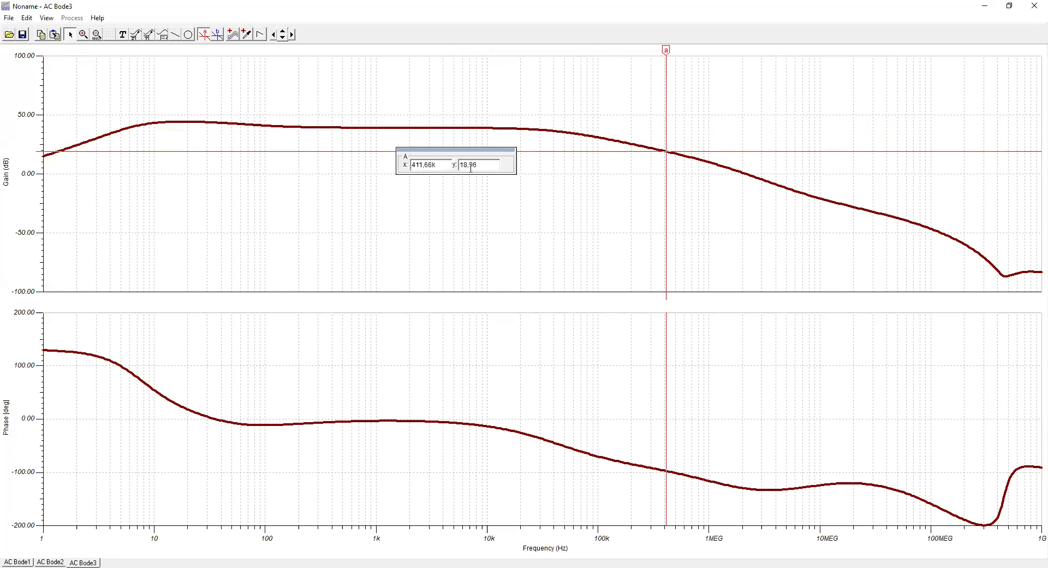
pyautogui.doubleClick(480, 166)
pyautogui.write('0')
pyautogui.press('Return')
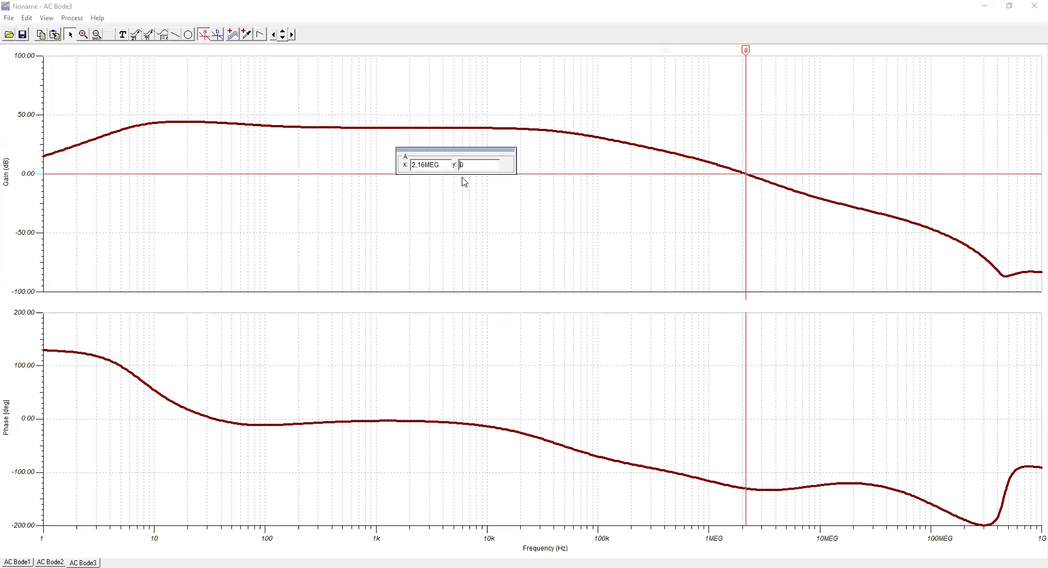
pyautogui.click(218, 37)
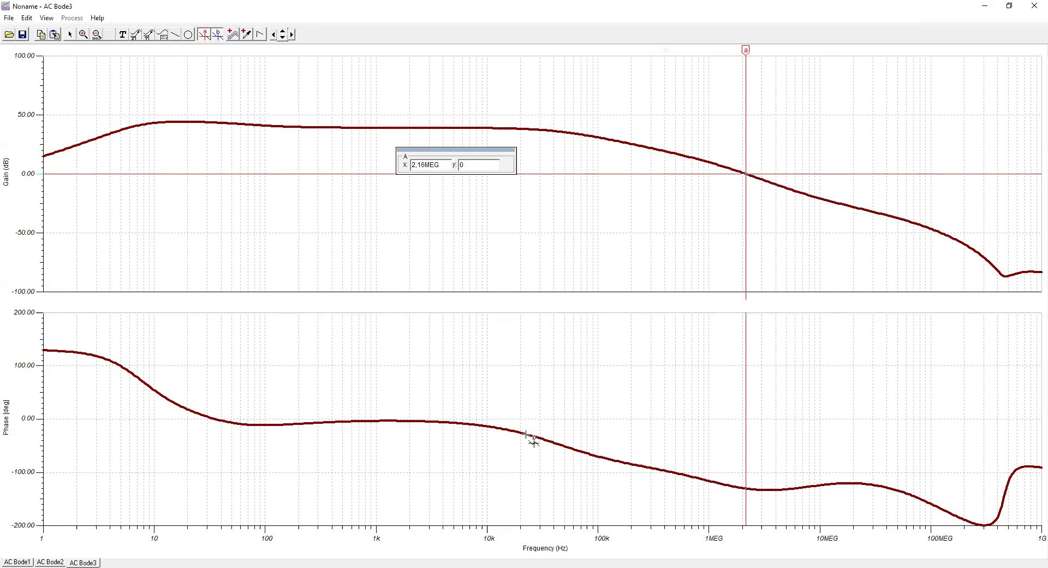
pyautogui.moveTo(726, 351); pyautogui.dragTo(746, 353)
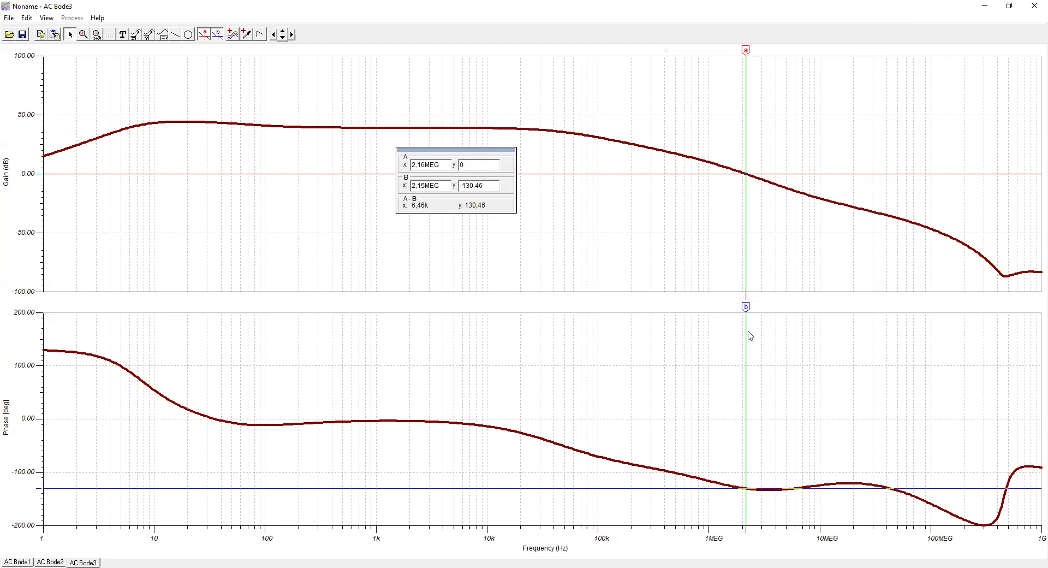
# Set cursor b to -180 degrees on the phase curve and align cursor a with it on the gain curve
pyautogui.moveTo(745, 309); pyautogui.dragTo(810, 334)
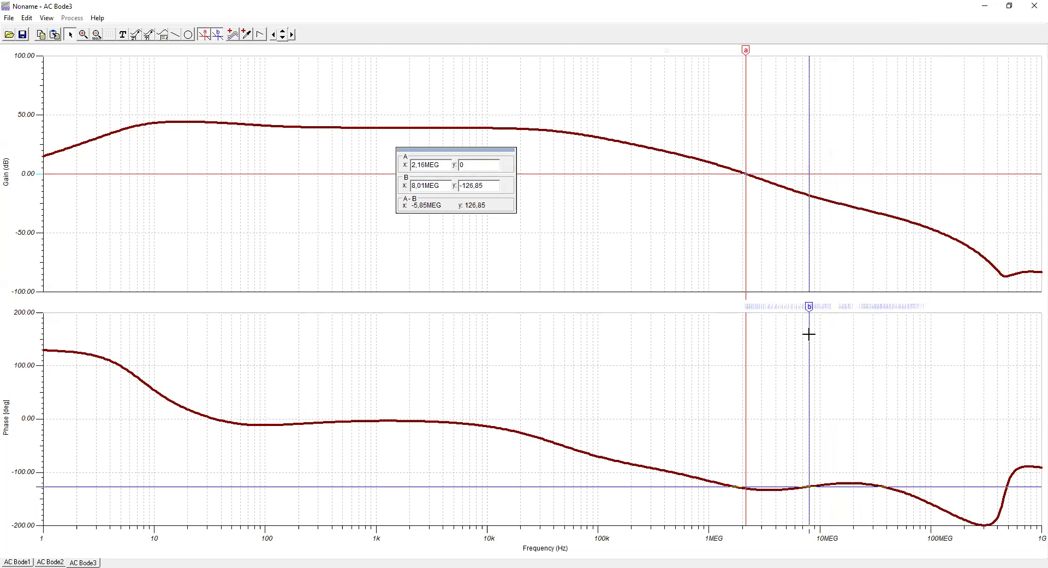
pyautogui.moveTo(485, 186); pyautogui.dragTo(463, 185)
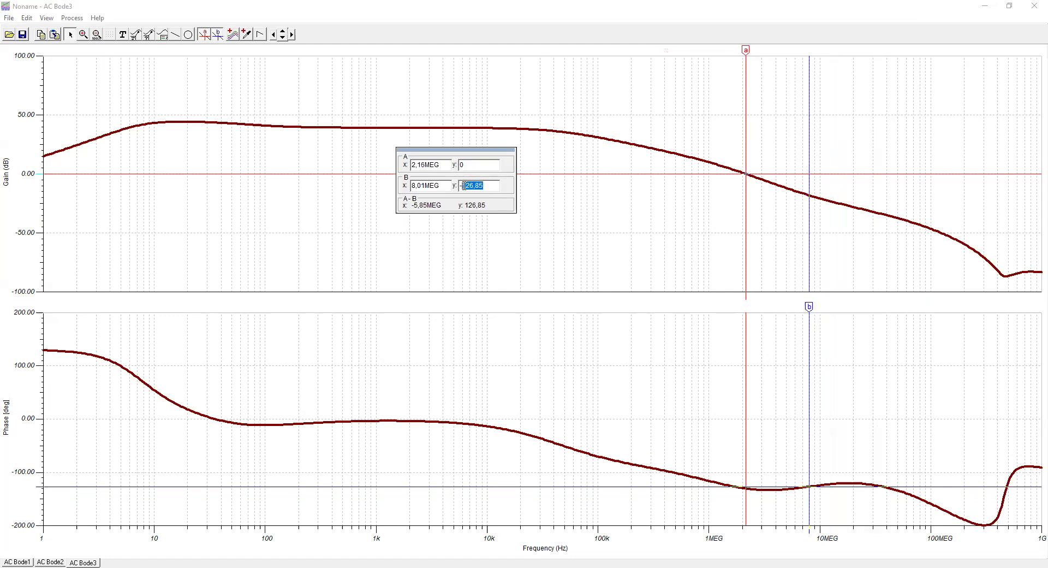
pyautogui.write('180')
pyautogui.press('Return')
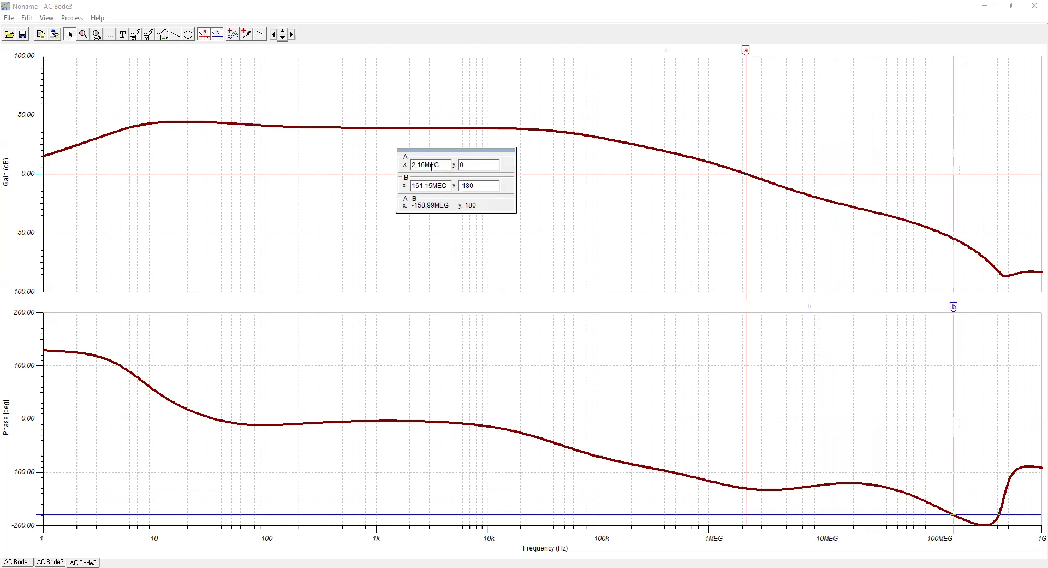
pyautogui.moveTo(746, 48); pyautogui.dragTo(953, 98)
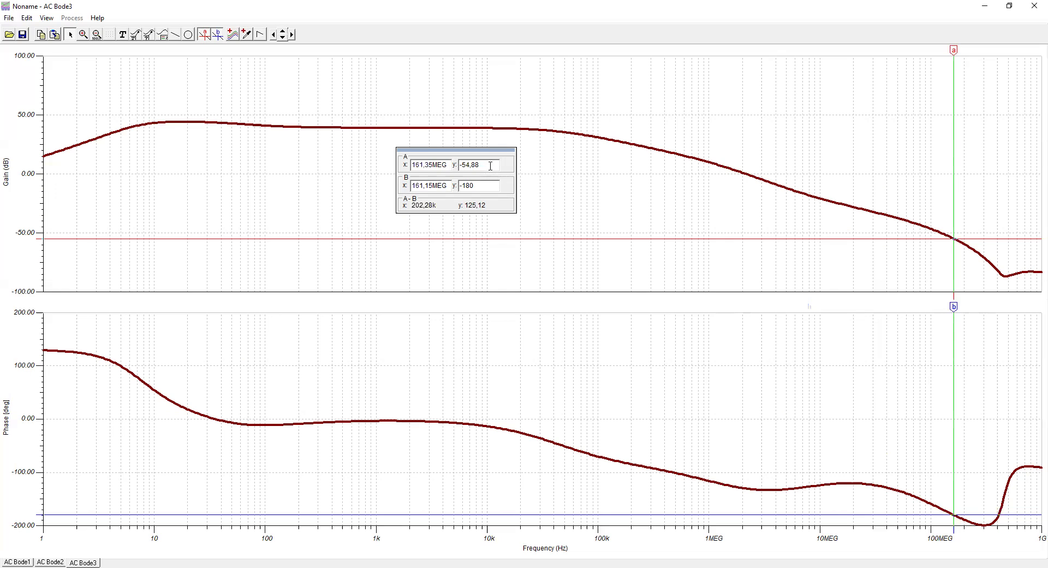
# Shrink the Bode plot window, move it to expose the circuit around T2, and close it
pyautogui.click(1009, 8)
pyautogui.moveTo(687, 119); pyautogui.dragTo(654, 183)
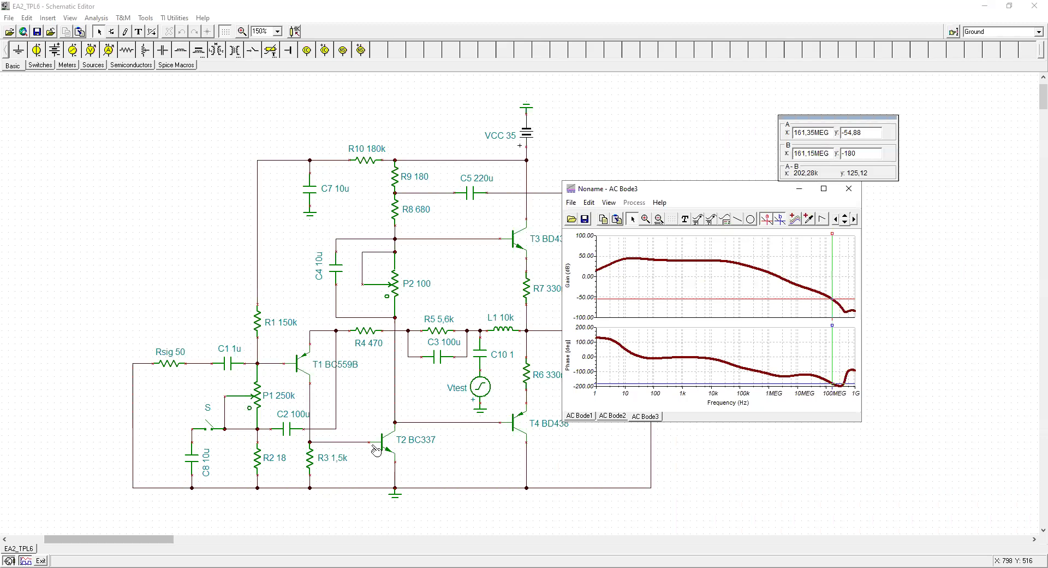
pyautogui.click(849, 189)
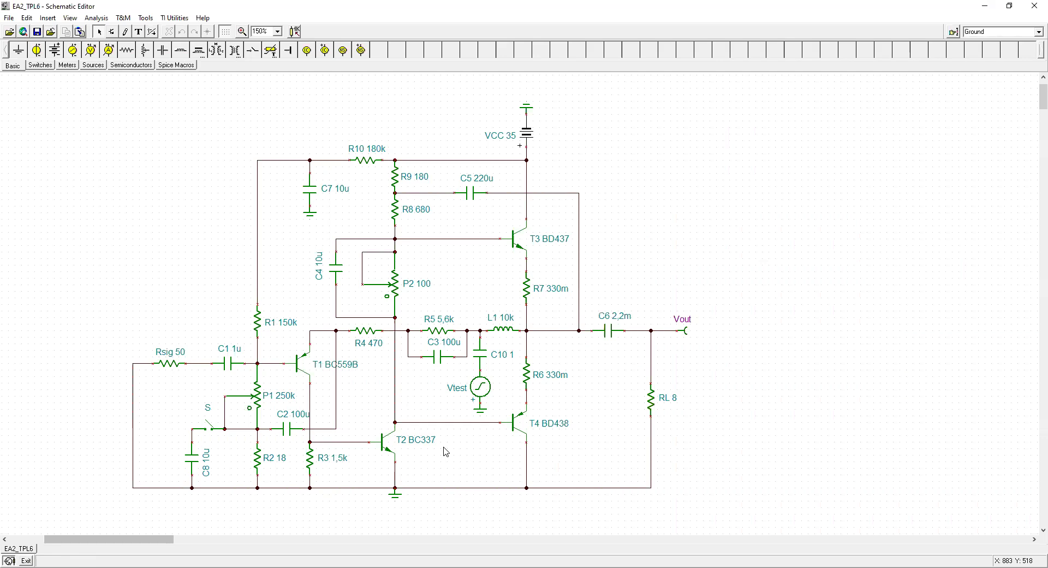
# Undo the recent schematic edits until the 1,2n capacitor C9 between T2's base and collector is restored
pyautogui.hotkey('ctrl', 'z')
pyautogui.hotkey('ctrl', 'z')
pyautogui.hotkey('ctrl', 'z')
pyautogui.hotkey('ctrl', 'z')
pyautogui.hotkey('ctrl', 'y')
pyautogui.click(446, 451)
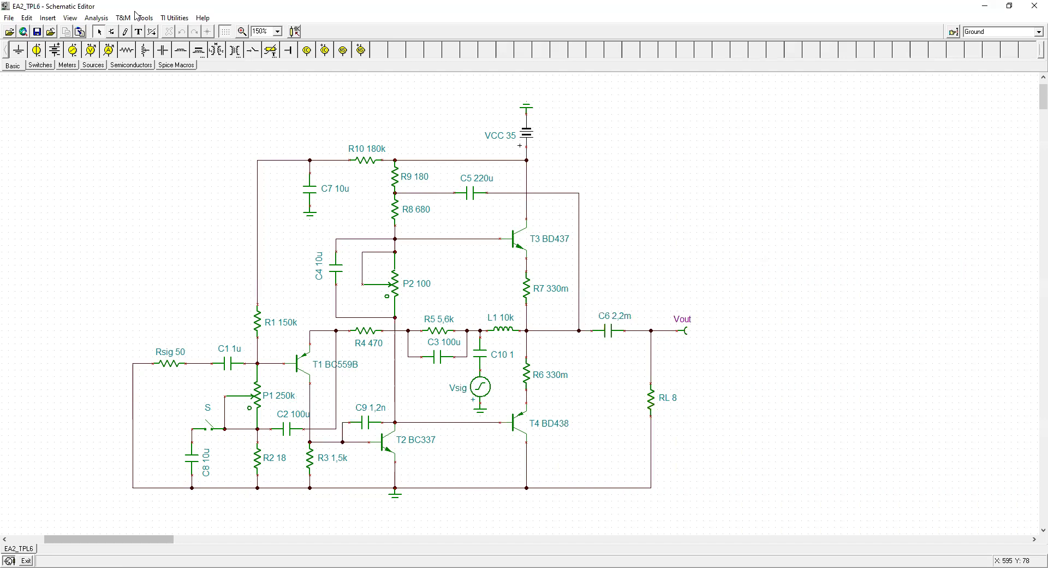
# Run the AC transfer characteristic again for the circuit with C9
pyautogui.click(96, 18)
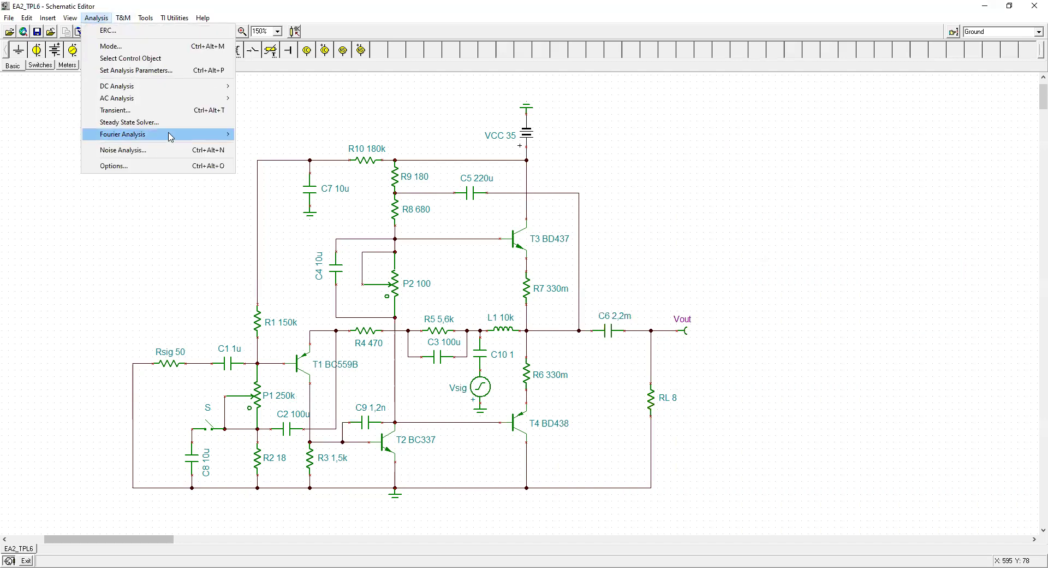
pyautogui.moveTo(202, 100)
pyautogui.click(267, 125)
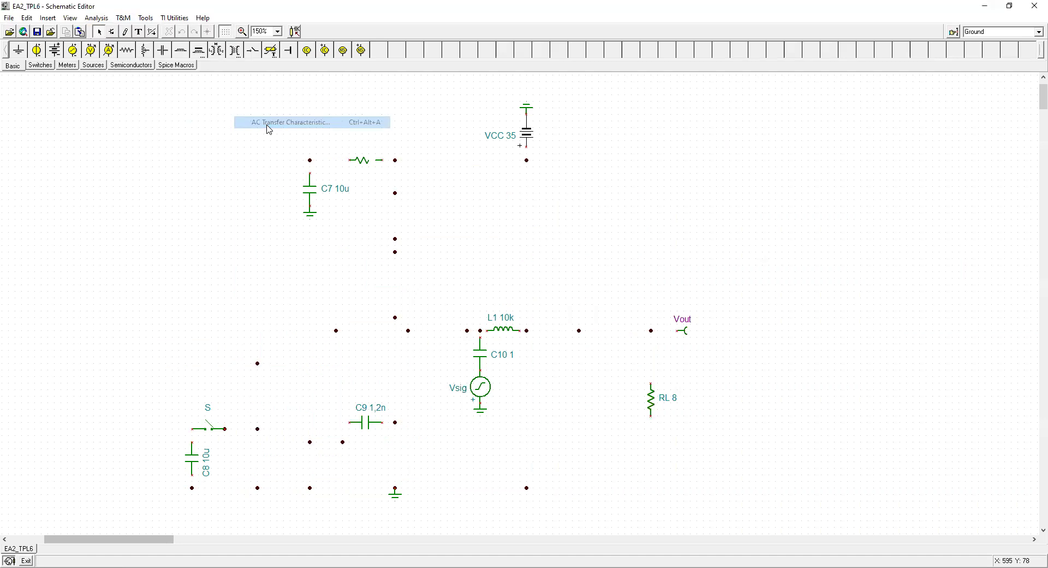
pyautogui.click(599, 244)
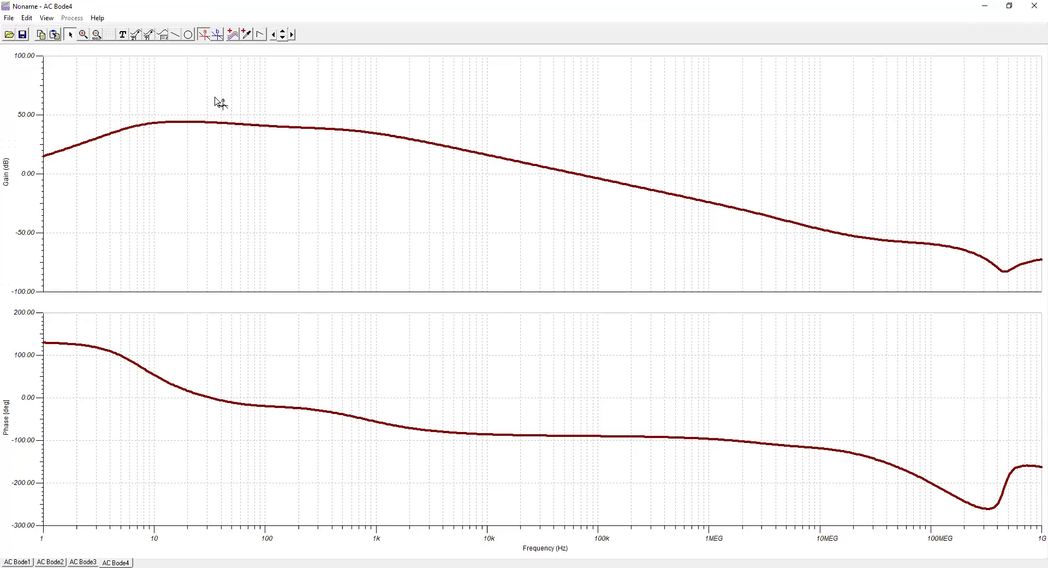
# Put cursor a at 0 dB on the new gain curve and cursor b at the same frequency on the phase curve
pyautogui.moveTo(197, 51); pyautogui.dragTo(688, 115)
pyautogui.moveTo(841, 198); pyautogui.dragTo(805, 200)
pyautogui.write('0')
pyautogui.press('Return')
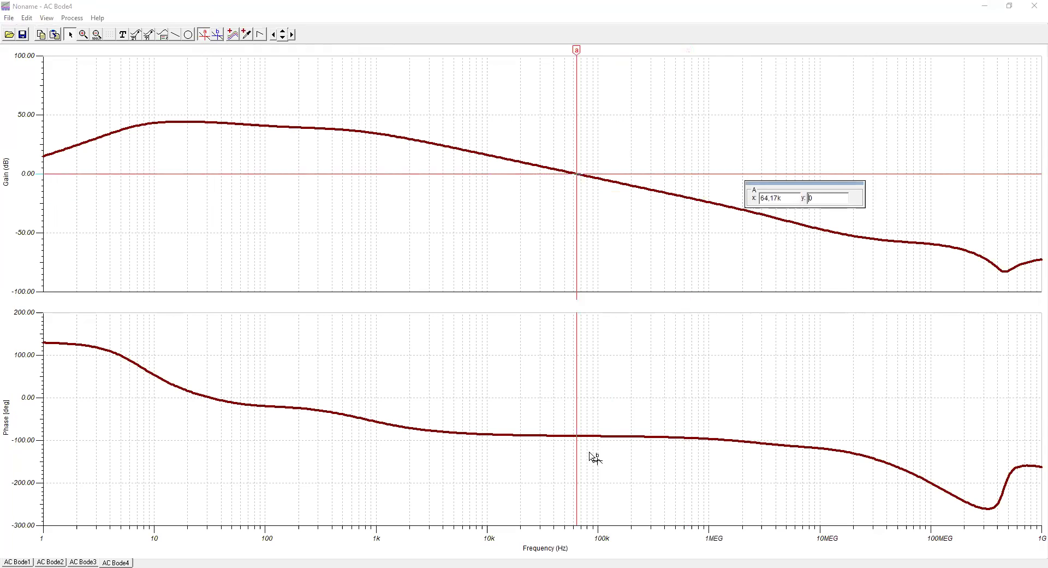
pyautogui.click(576, 306)
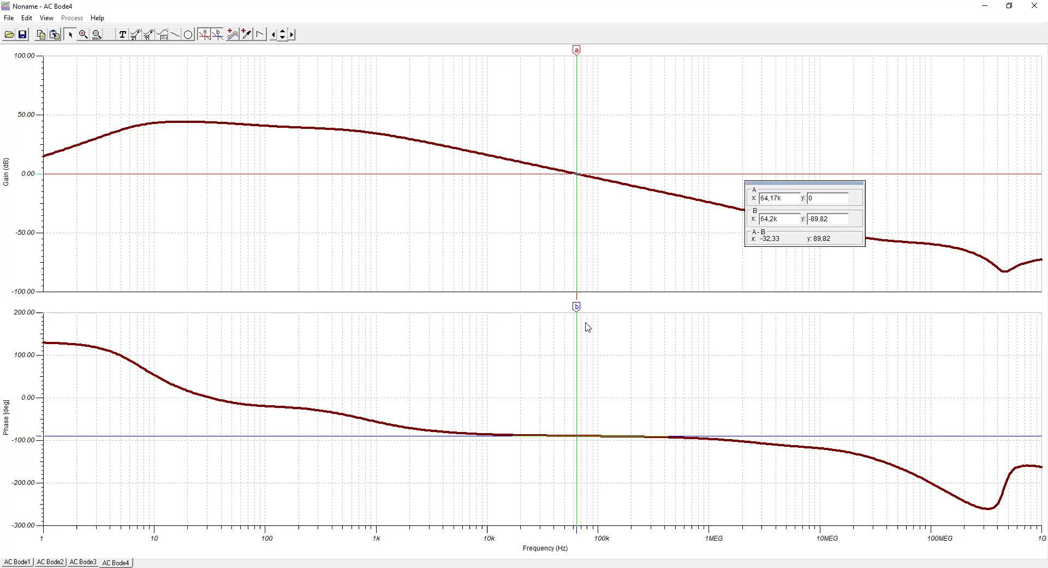
# Move cursor b to -180 degrees on the new phase curve and align cursor a with it on the gain curve
pyautogui.moveTo(576, 306); pyautogui.dragTo(791, 308)
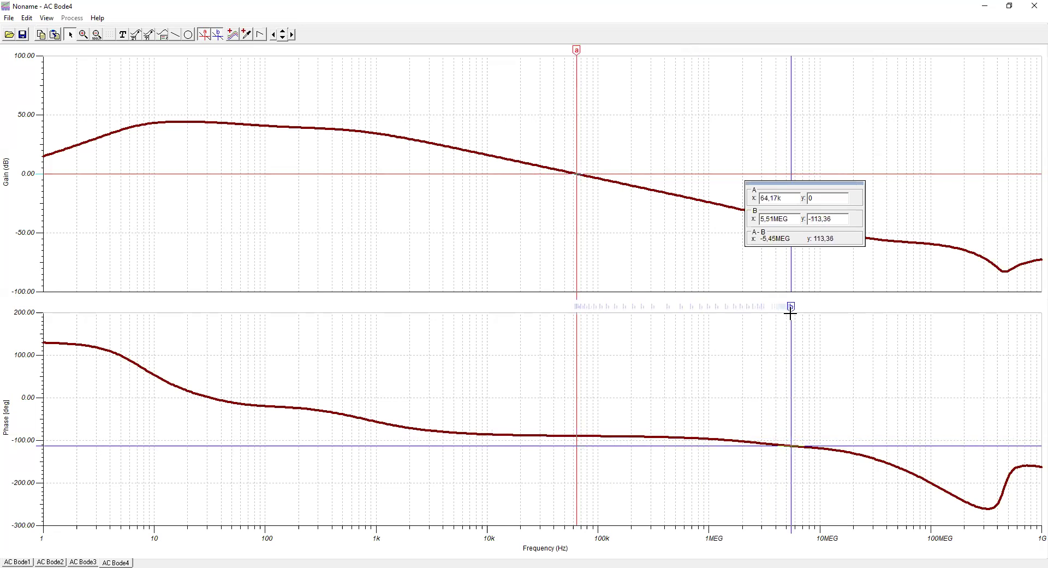
pyautogui.moveTo(831, 221); pyautogui.dragTo(813, 219)
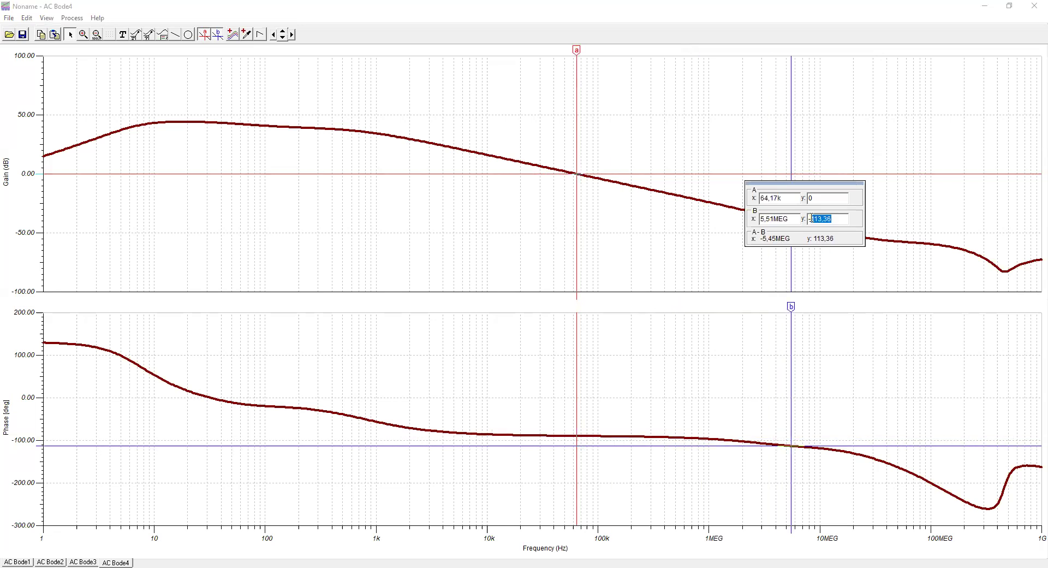
pyautogui.write('180')
pyautogui.press('Return')
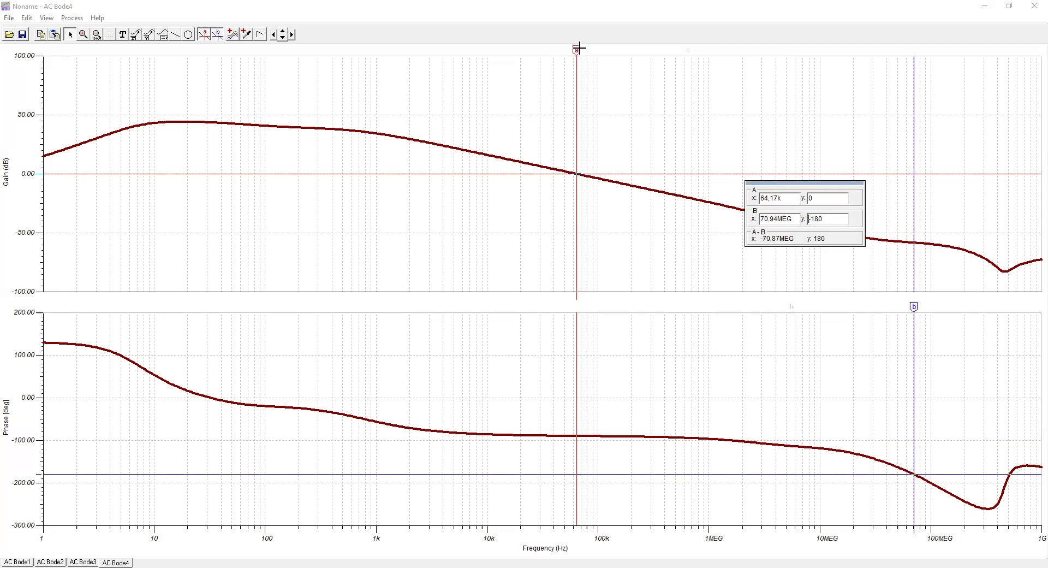
pyautogui.moveTo(578, 48); pyautogui.dragTo(913, 111)
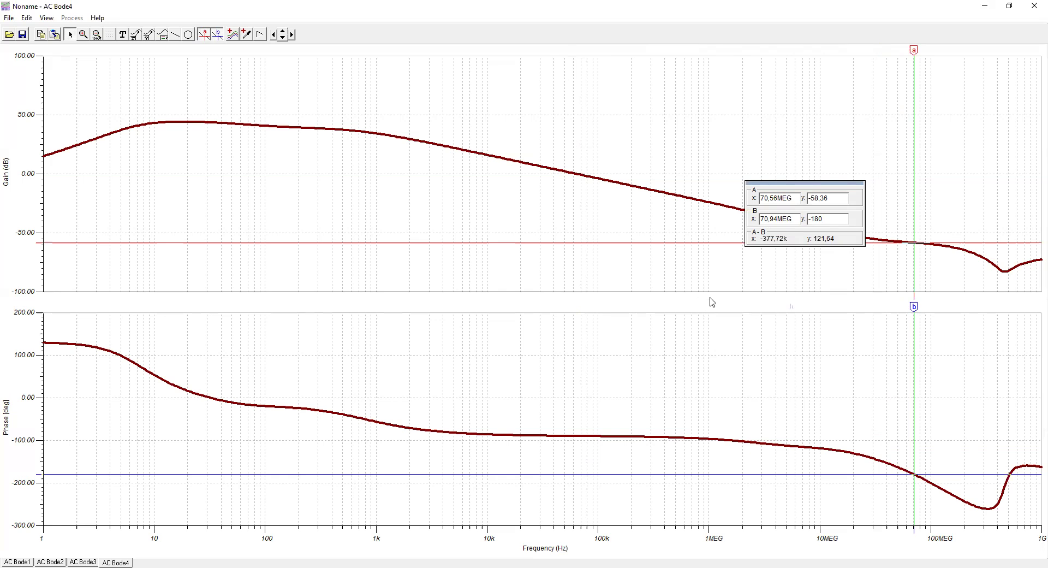
# Shrink the second Bode plot window, move it up off the circuit, and close it
pyautogui.click(1018, 11)
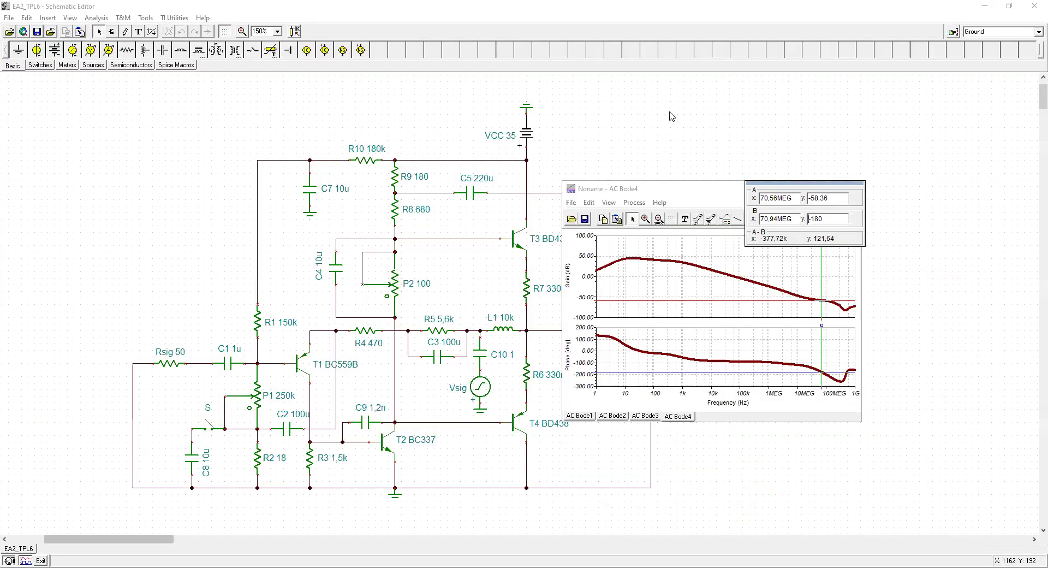
pyautogui.moveTo(669, 186); pyautogui.dragTo(670, 113)
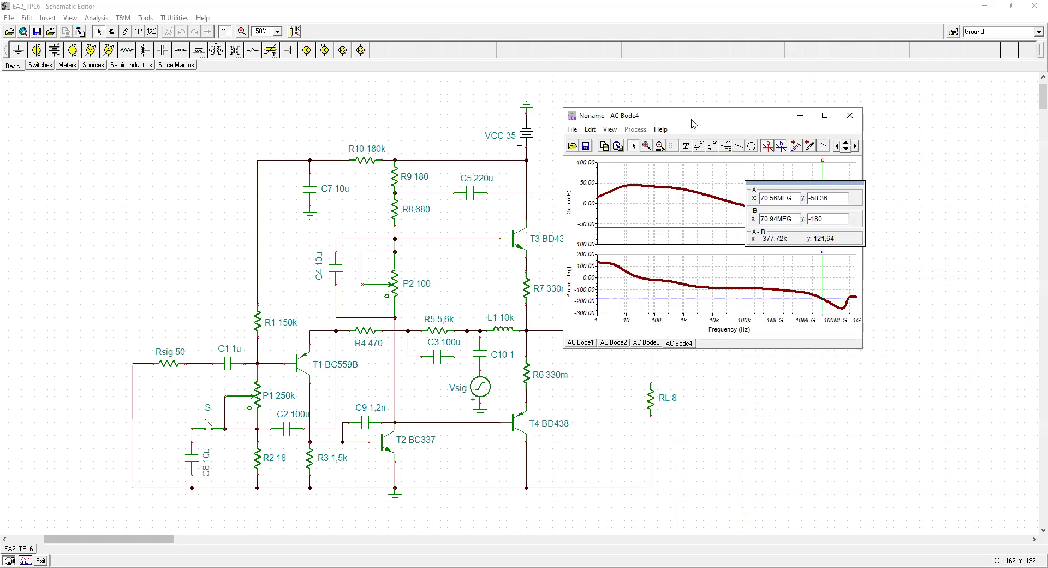
pyautogui.click(850, 115)
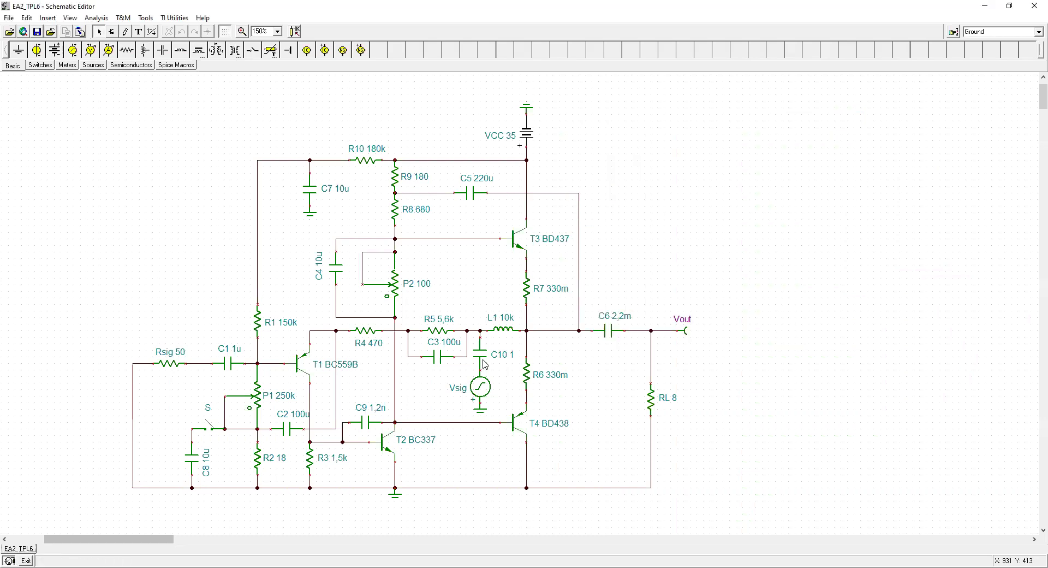
# Delete inductor L1, capacitor C10 and the wire joining them to the R5 and C3 feedback network
pyautogui.click(502, 334)
pyautogui.press('Delete')
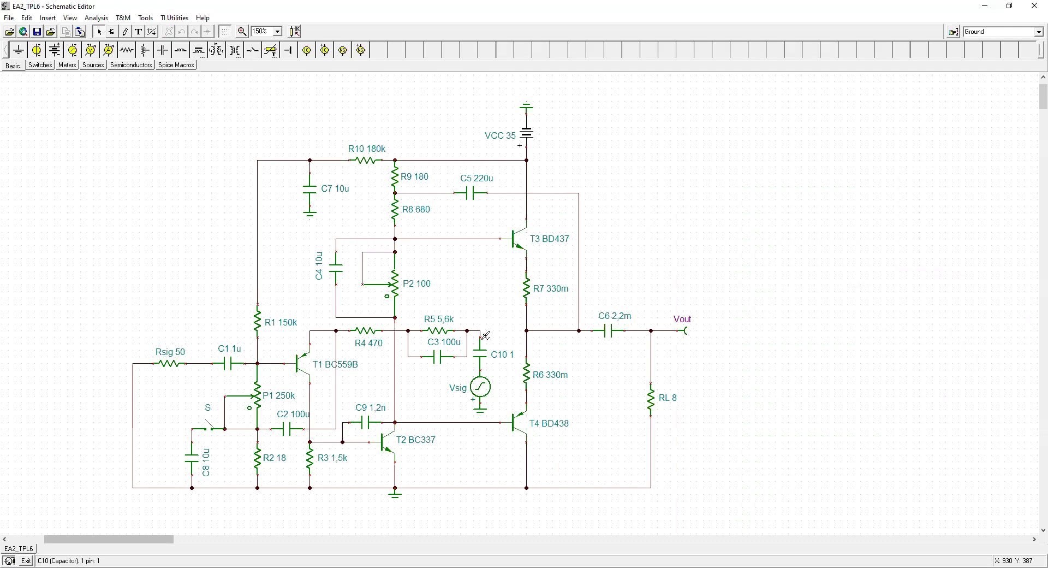
pyautogui.click(477, 331)
pyautogui.press('Delete')
pyautogui.click(483, 356)
pyautogui.press('Delete')
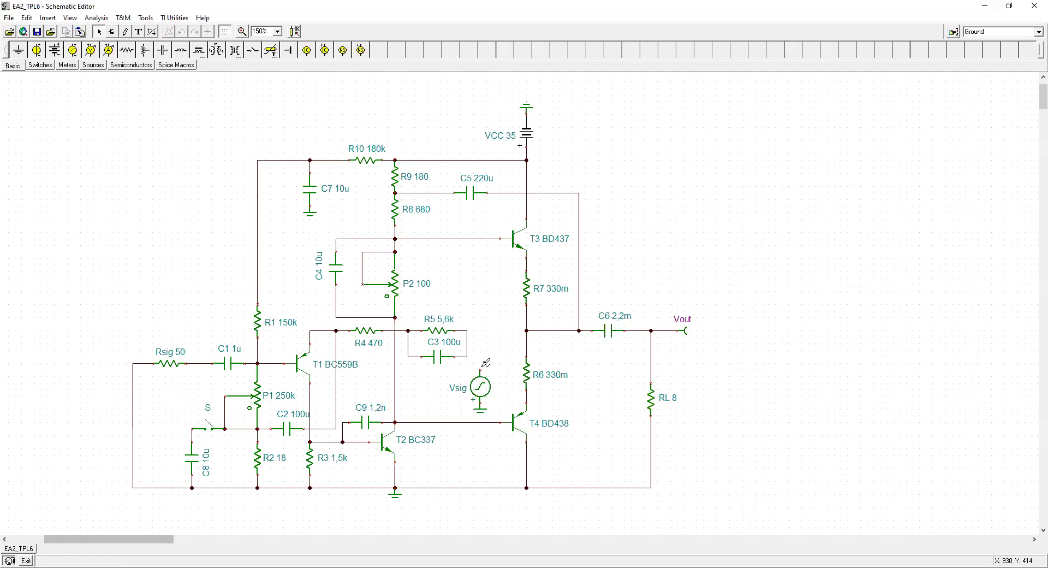
# Move the Vsig generator and its ground below and outside Rsig's input end, and delete the wire grounding Rsig
pyautogui.moveTo(440, 414); pyautogui.dragTo(97, 403)
pyautogui.click(449, 417)
pyautogui.press('Delete')
pyautogui.moveTo(479, 413); pyautogui.dragTo(85, 429)
pyautogui.click(133, 433)
pyautogui.press('Delete')
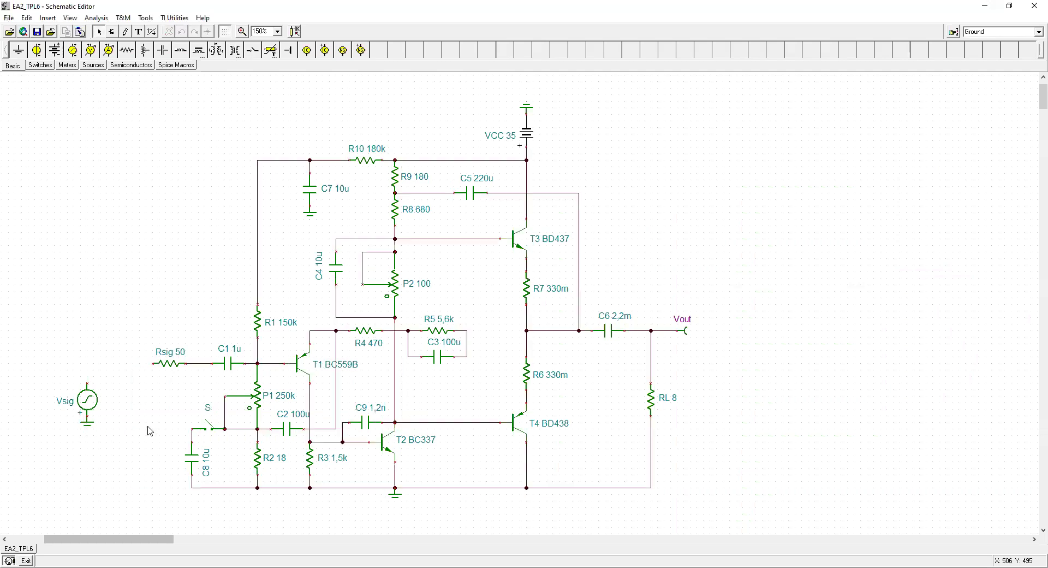
# Wire the R5 and C3 feedback network to the output node between R7 and R6, and reconnect Vsig to Rsig's input end
pyautogui.press('space')
pyautogui.moveTo(467, 330); pyautogui.dragTo(526, 330)
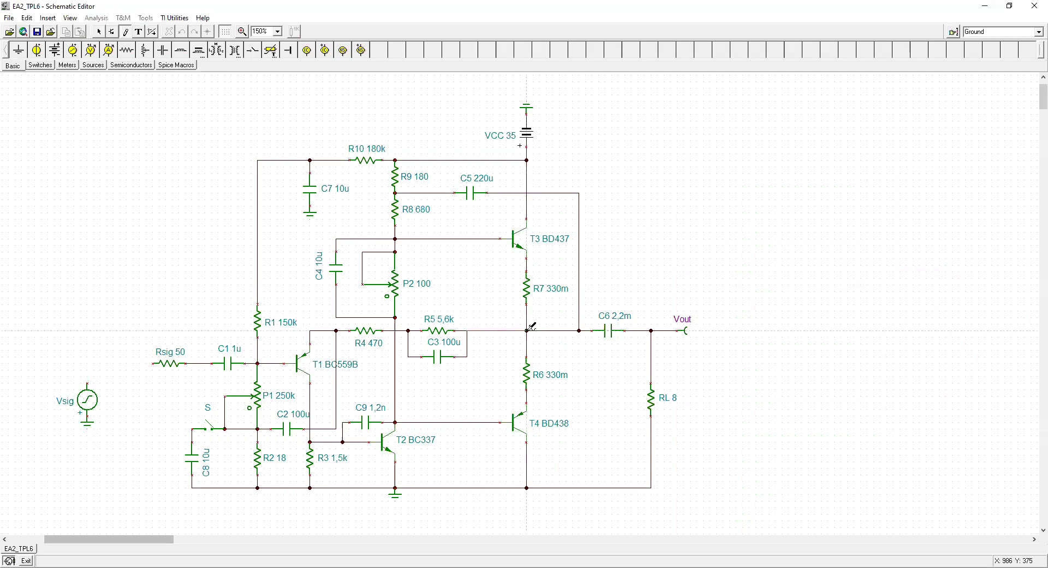
pyautogui.moveTo(56, 454)
pyautogui.mouseDown()
pyautogui.moveTo(123, 371)
pyautogui.moveTo(143, 420)
pyautogui.moveTo(153, 363)
pyautogui.mouseUp()
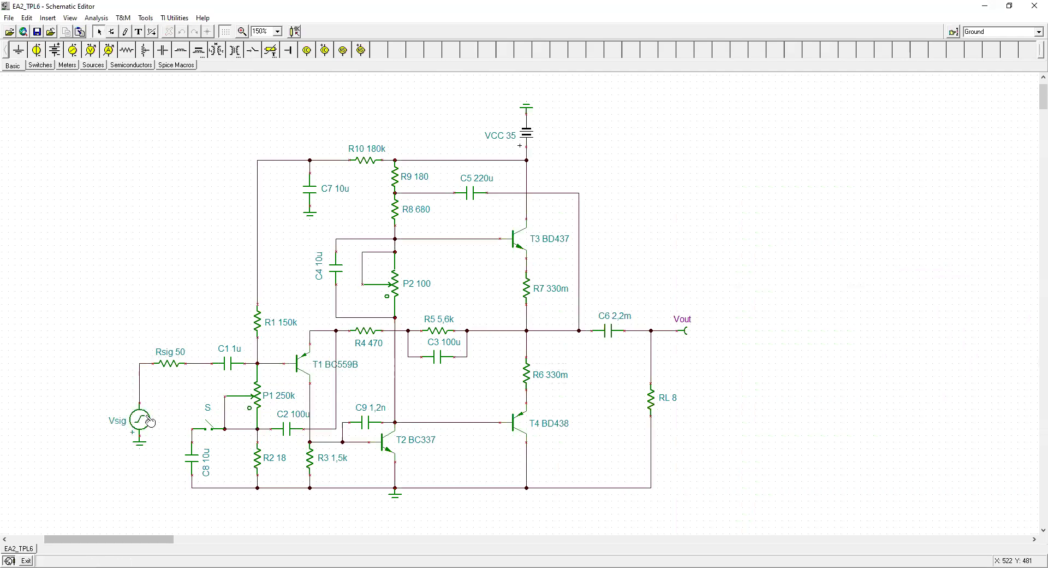
# Run the AC transfer characteristic analysis on the restored amplifier circuit and maximize the resulting Bode plot window
pyautogui.click(112, 19)
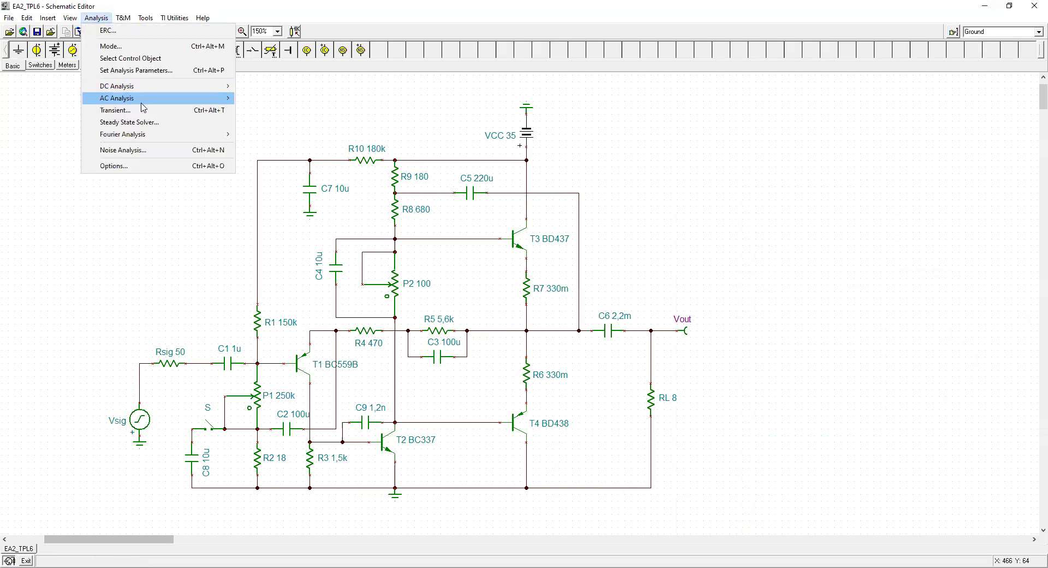
pyautogui.moveTo(145, 101)
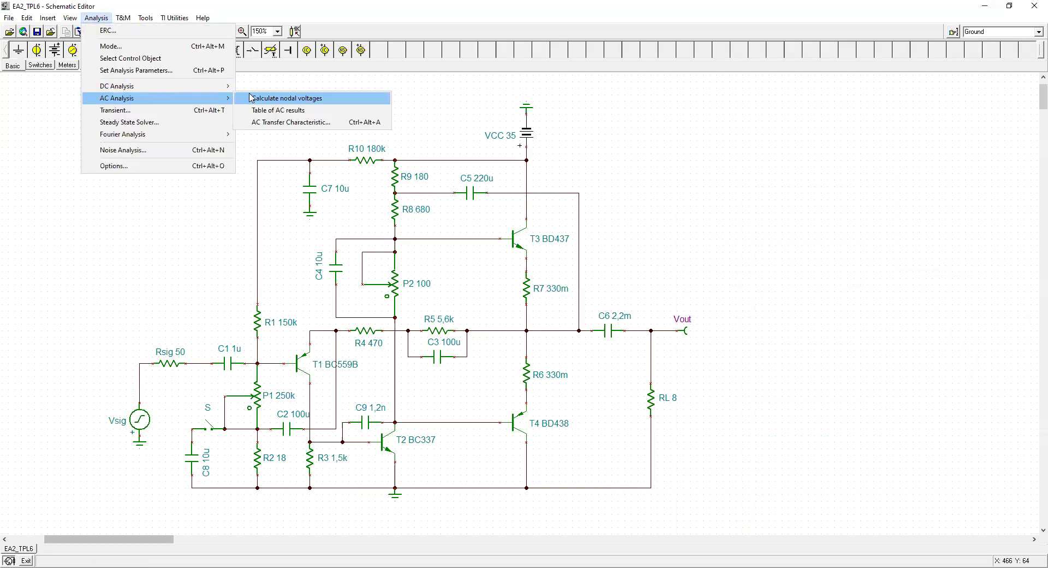
pyautogui.click(262, 122)
pyautogui.click(598, 245)
pyautogui.click(823, 117)
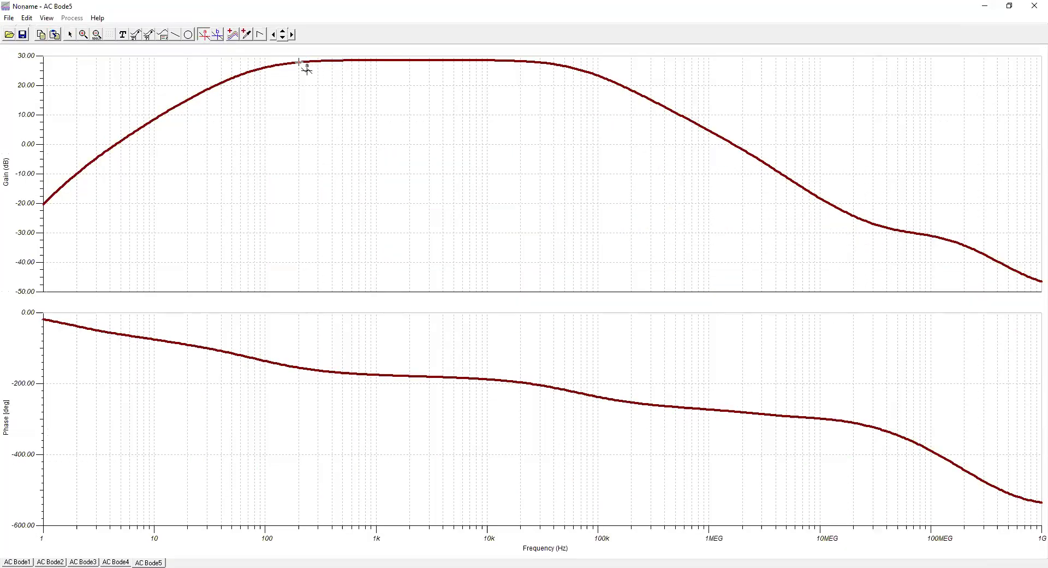
# Measure the mid-band gain with cursor a on the gain curve's plateau, and move the cursor to the upper −3 dB point
pyautogui.click(320, 52)
pyautogui.moveTo(320, 49); pyautogui.dragTo(424, 52)
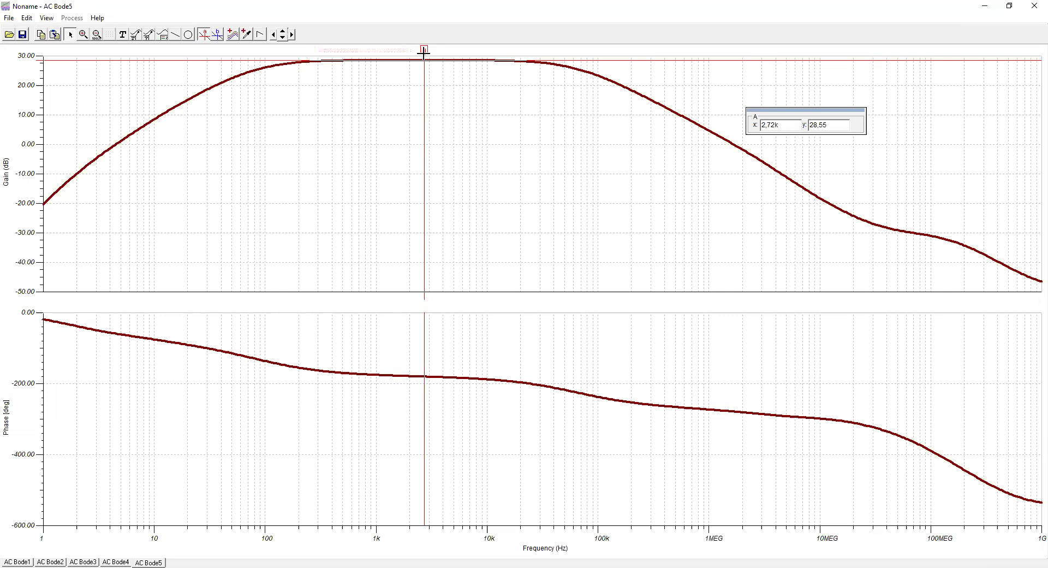
pyautogui.moveTo(424, 52); pyautogui.dragTo(424, 52)
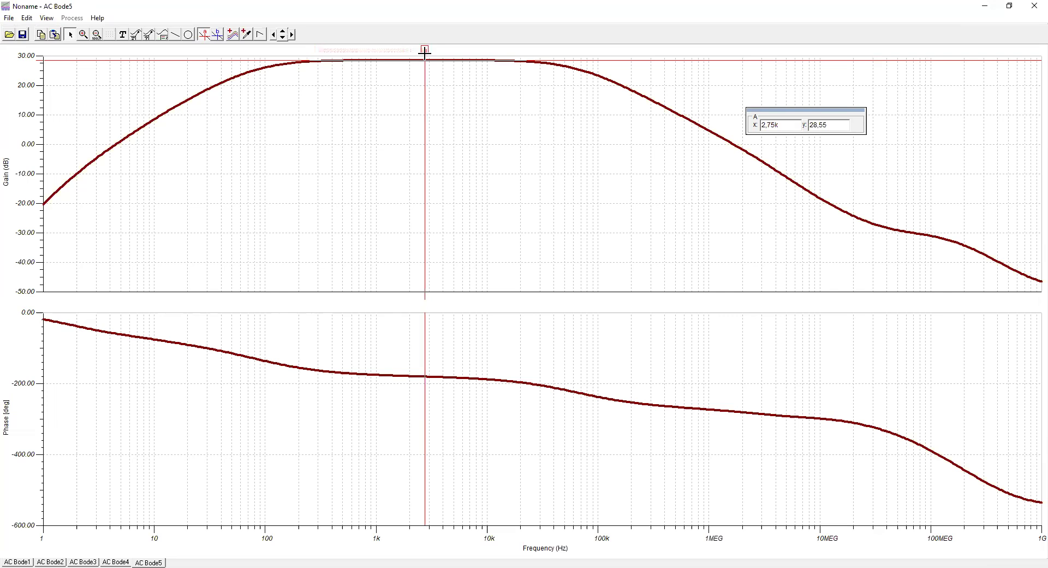
pyautogui.moveTo(425, 53)
pyautogui.mouseDown()
pyautogui.moveTo(608, 87)
pyautogui.moveTo(577, 87)
pyautogui.mouseUp()
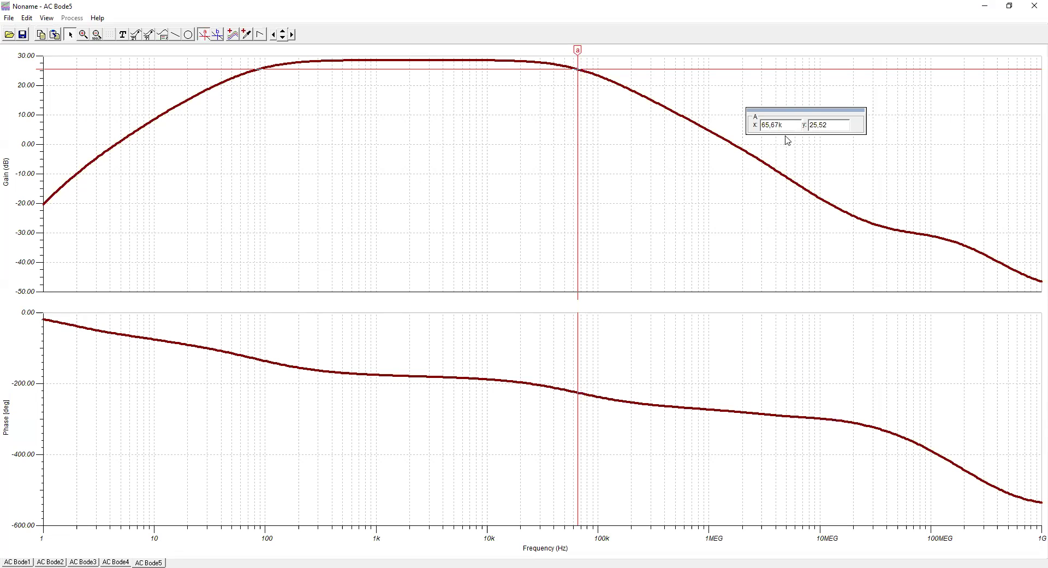
# Remove cursor a from the gain curve, shrink the Bode plot window, and move it up over the schematic
pyautogui.click(204, 36)
pyautogui.click(1010, 5)
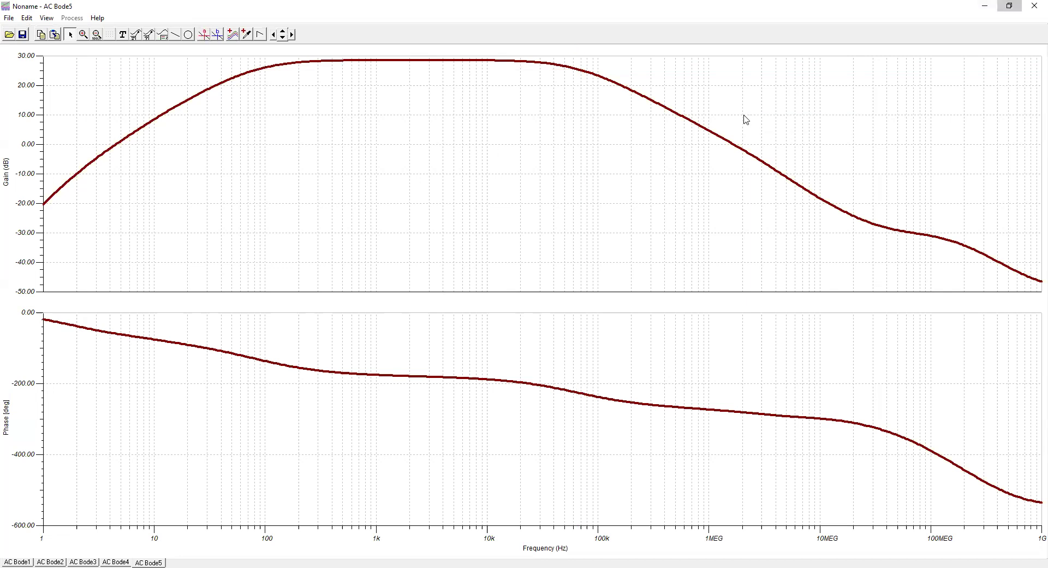
pyautogui.moveTo(738, 119); pyautogui.dragTo(728, 88)
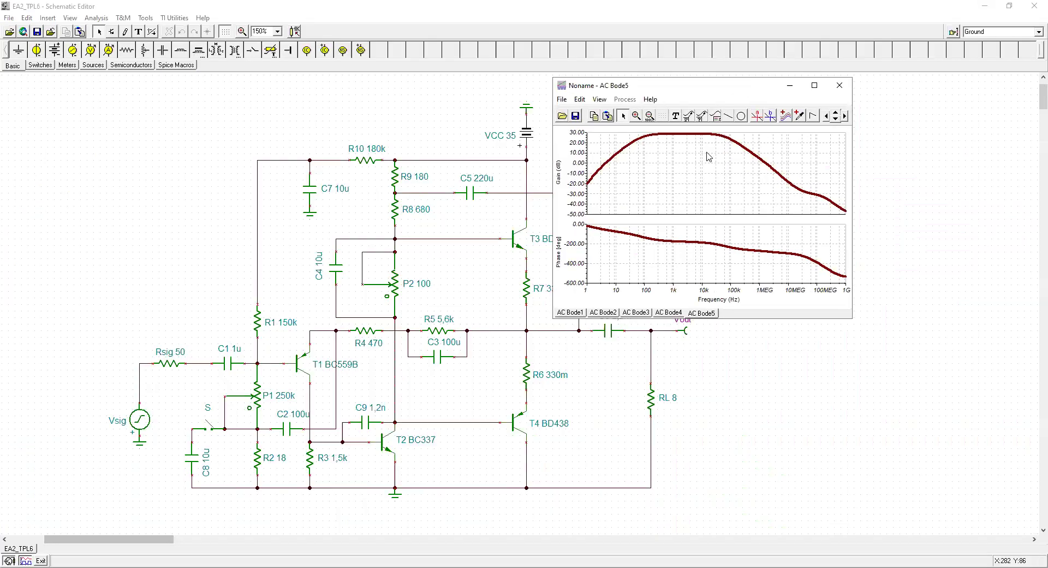